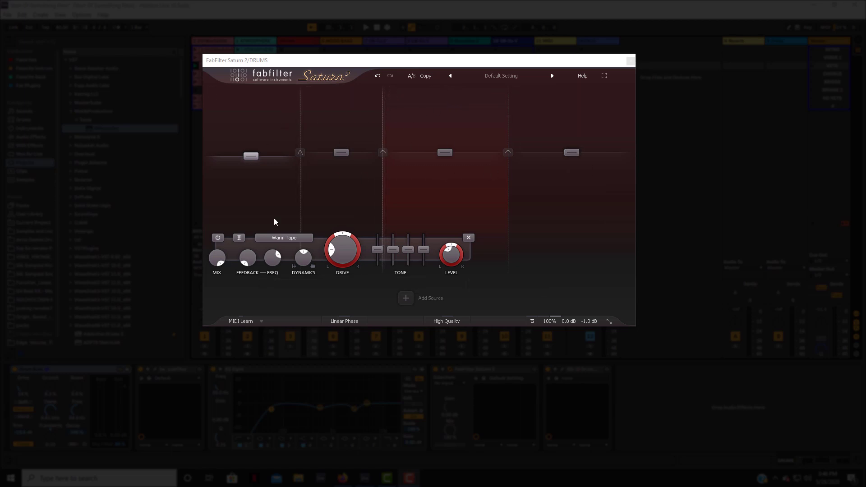
Step: Check the drum bus Saturn bands' style lists, keeping Warm Tape, then launch the CHORUS scene
click(275, 193)
click(261, 212)
click(269, 236)
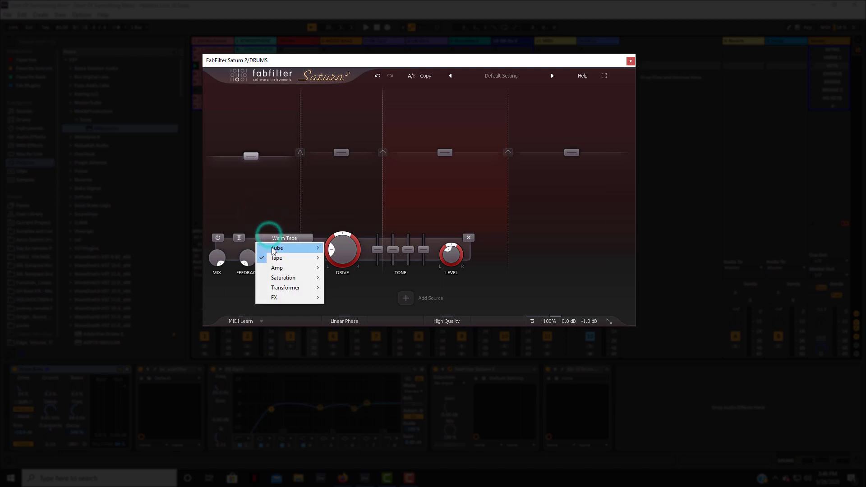
mouse_move(277, 268)
click(255, 194)
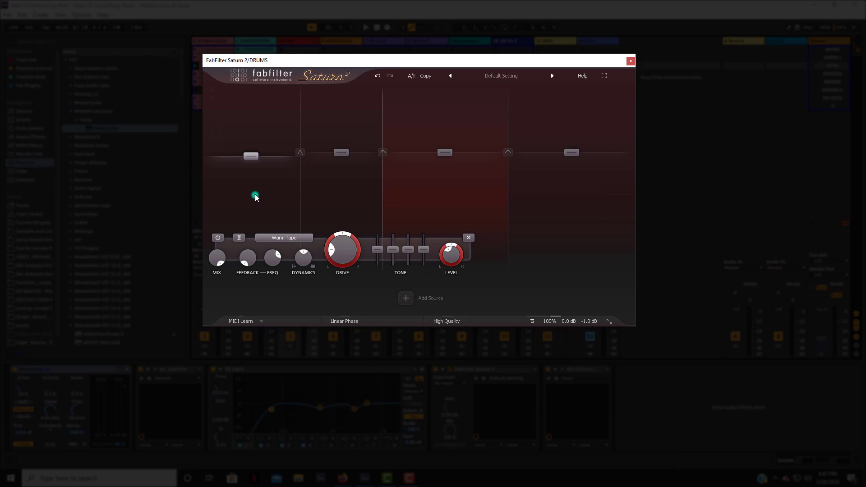
click(322, 192)
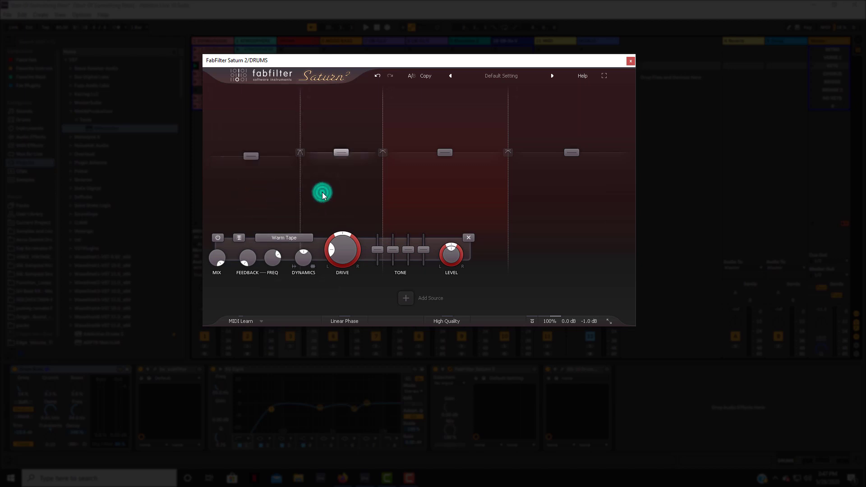
click(298, 237)
click(331, 198)
mouse_move(360, 253)
click(813, 75)
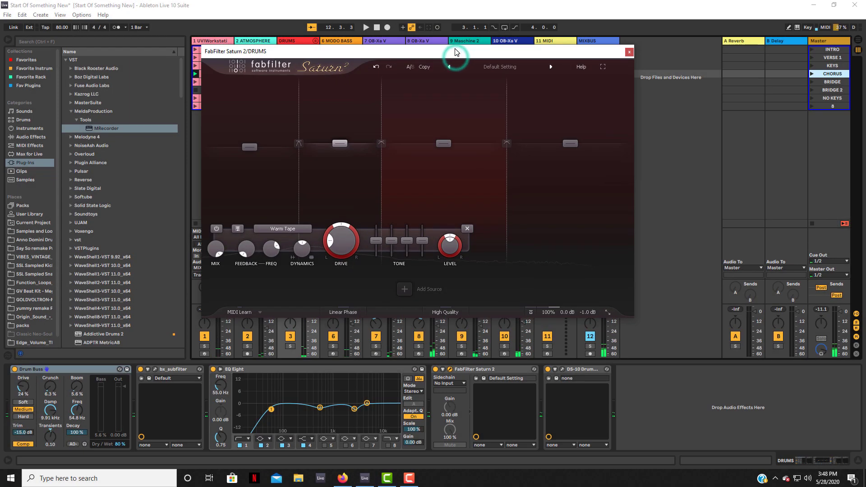
Step: Nudge the drum bus Saturn window up and bypass its Warm Tape saturation twice, ending engaged
drag(455, 54, 456, 48)
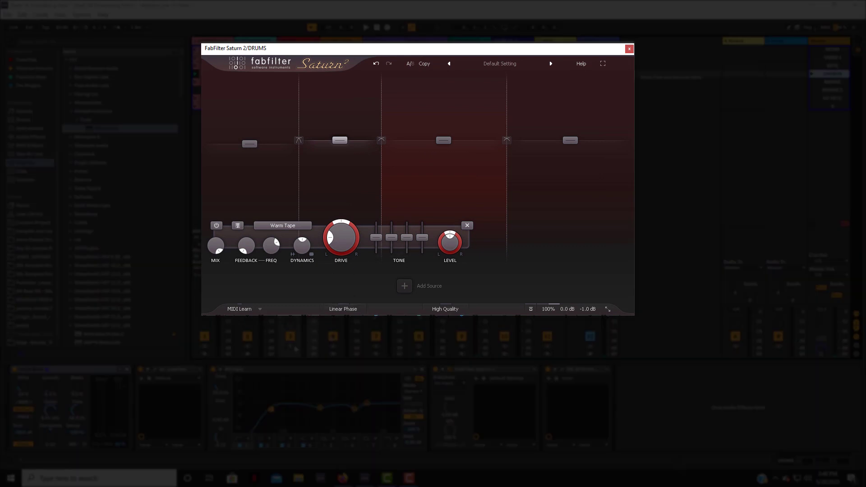
click(296, 348)
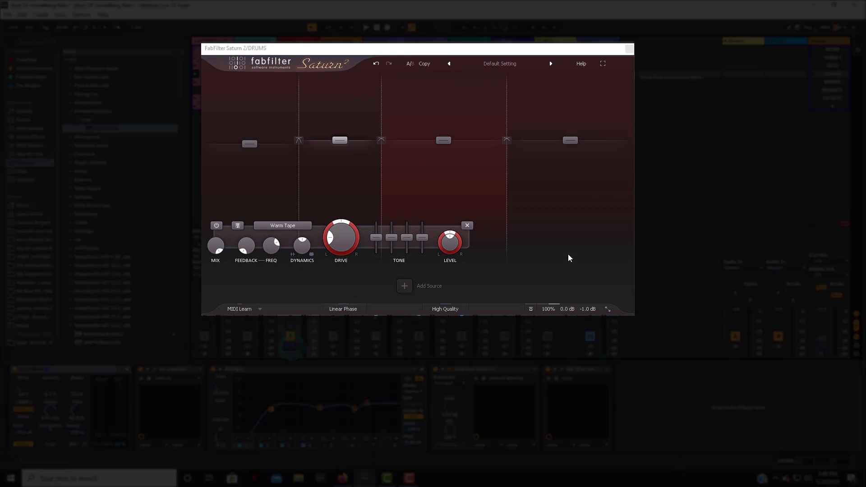
click(531, 309)
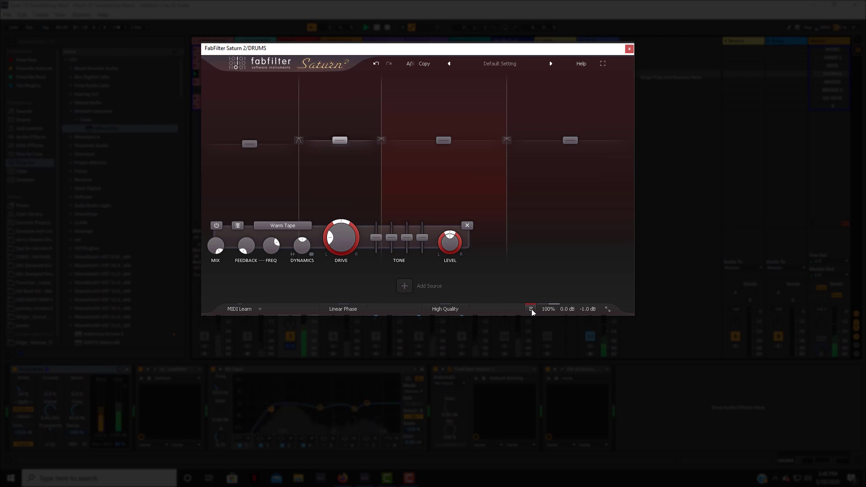
click(531, 309)
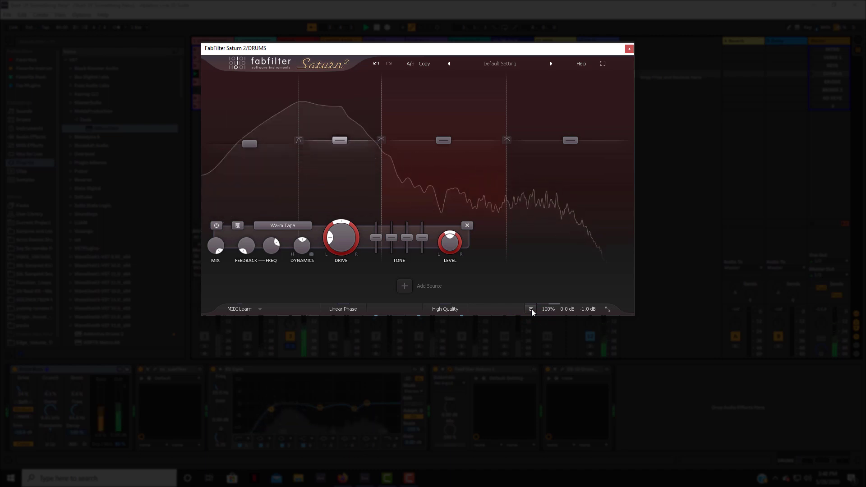
click(531, 310)
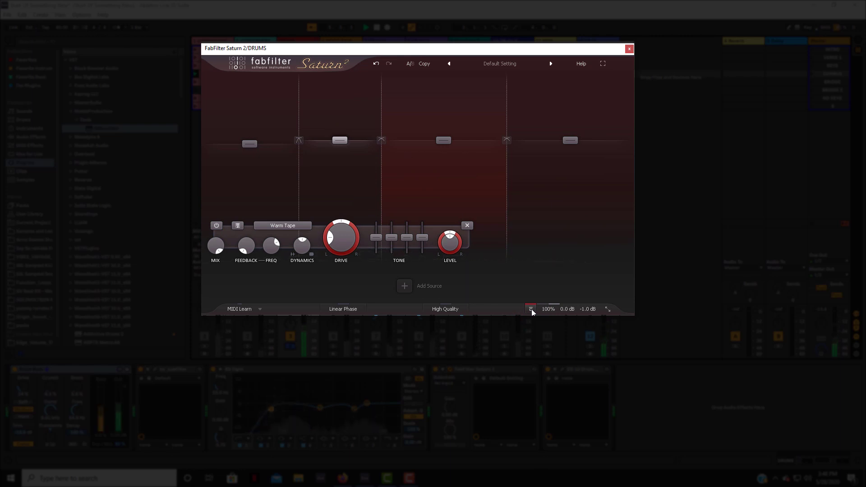
click(531, 309)
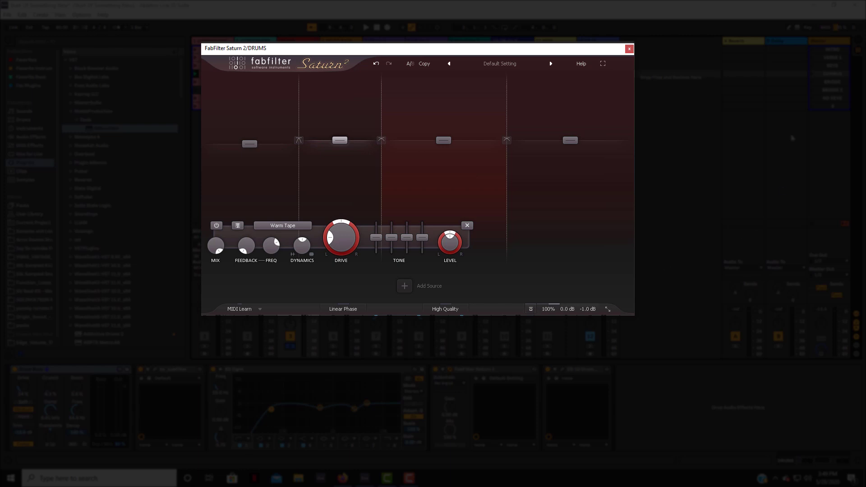
Step: Replay the drums from another scene, bypass Saturn twice while playing, then stop with it engaged
click(805, 74)
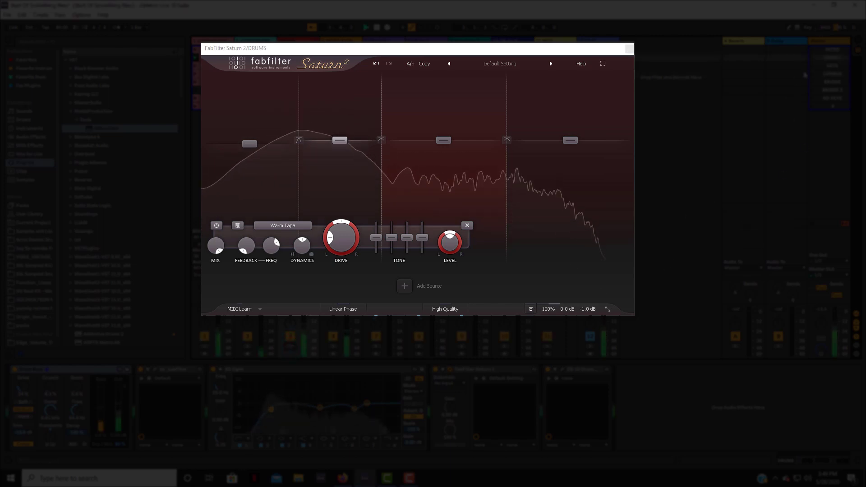
click(816, 58)
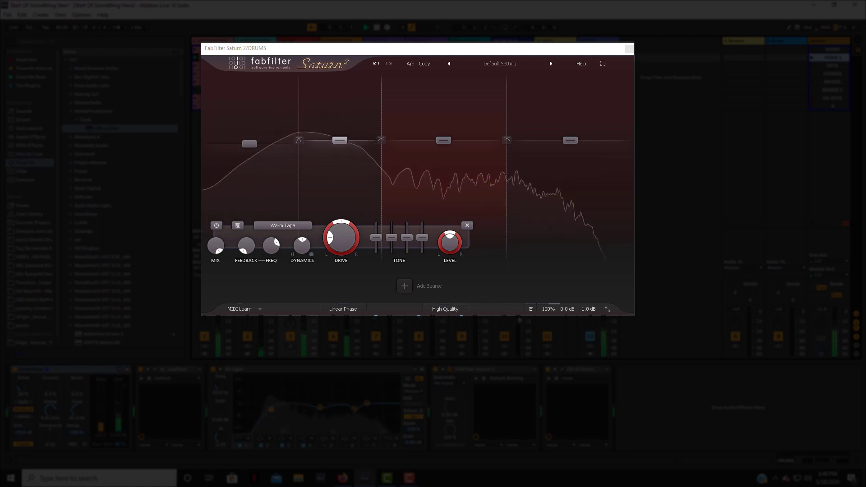
click(531, 309)
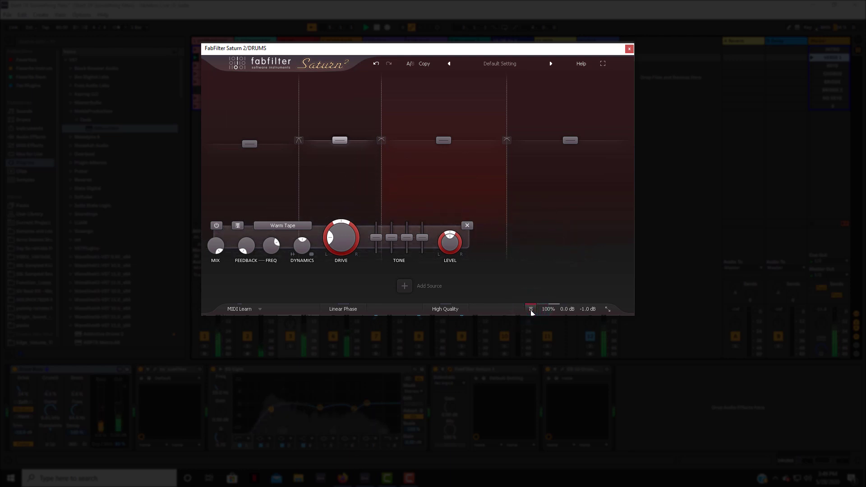
click(531, 310)
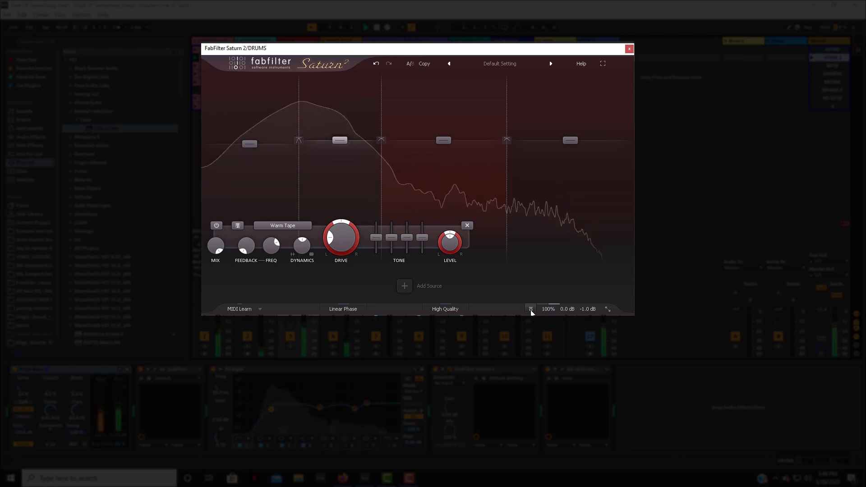
click(531, 309)
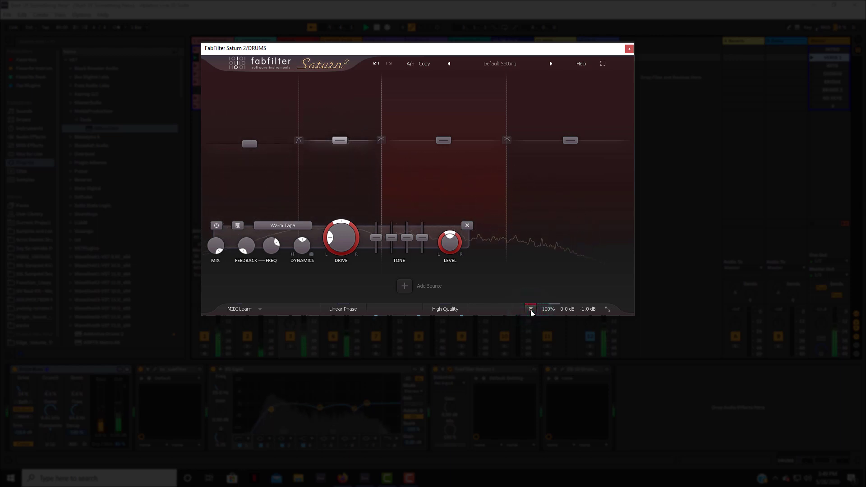
click(531, 310)
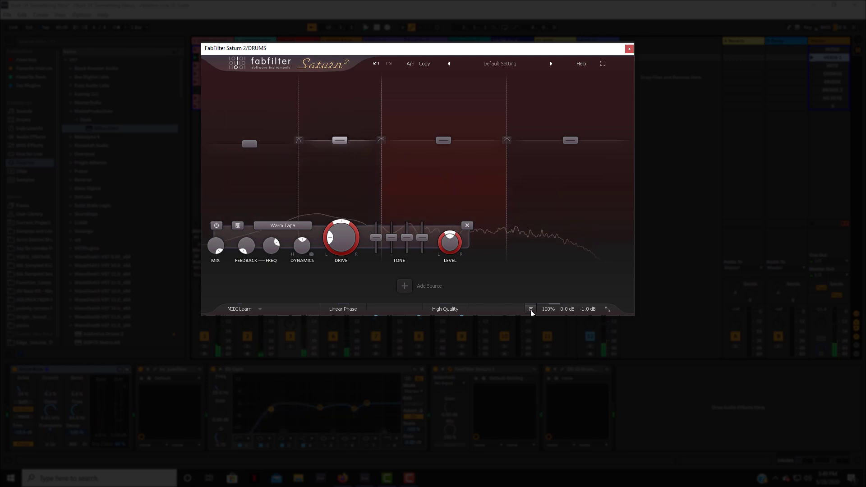
key(space)
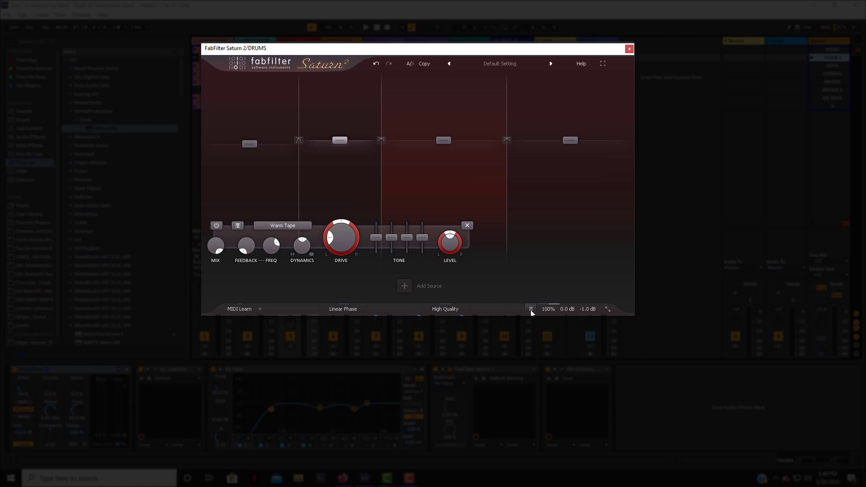
Step: Close the drum bus Saturn window and open the Saturn instance on the MIXBUS track
click(629, 49)
click(596, 147)
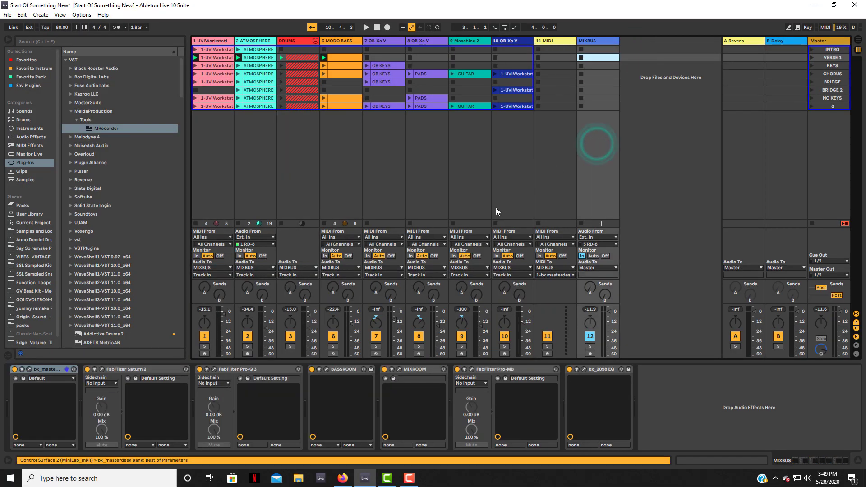
click(644, 126)
drag(566, 88, 579, 83)
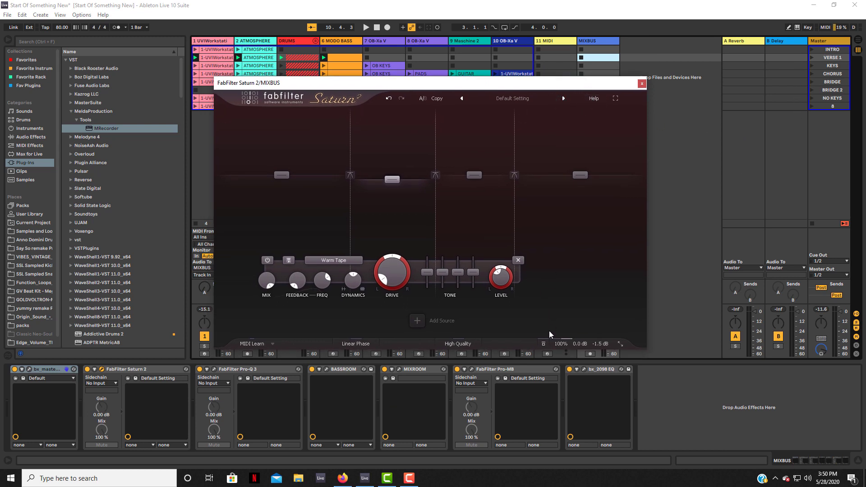
Step: Play the CHORUS scene and toggle the mix bus Global Bypass repeatedly, ending bypassed
click(543, 344)
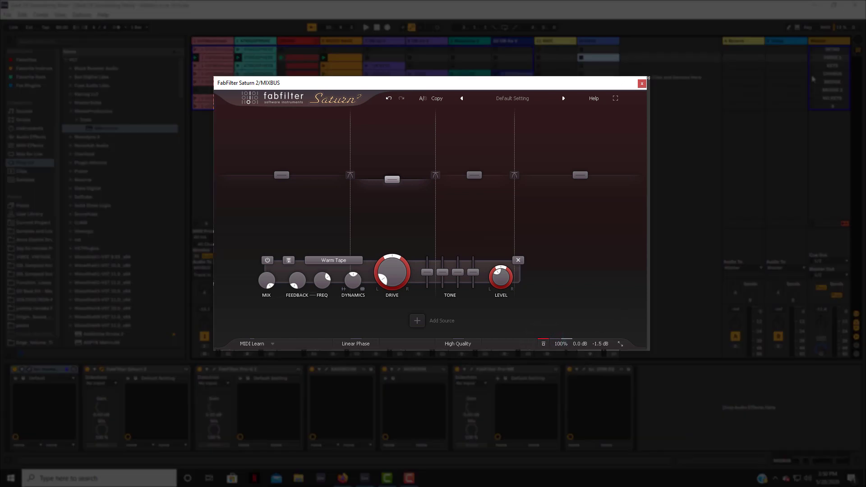
click(812, 74)
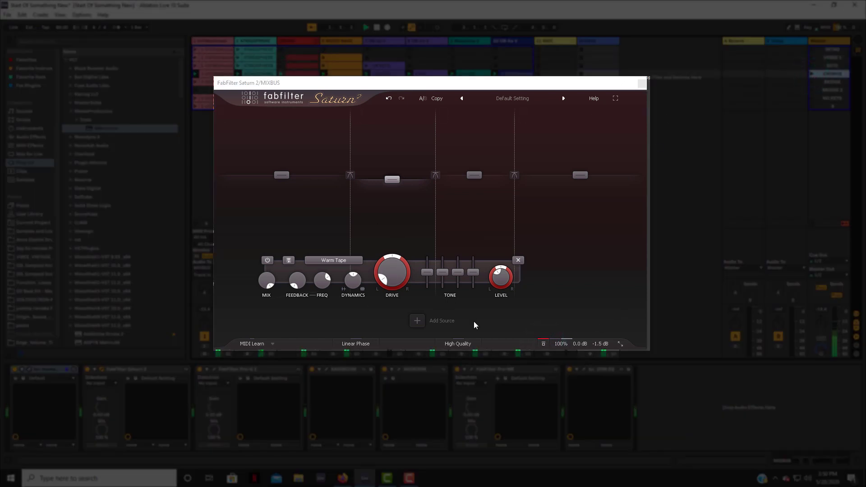
click(544, 344)
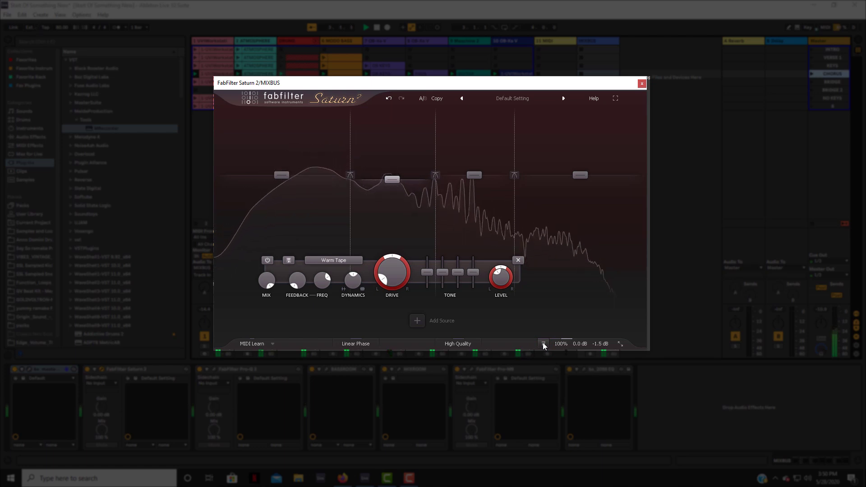
click(544, 344)
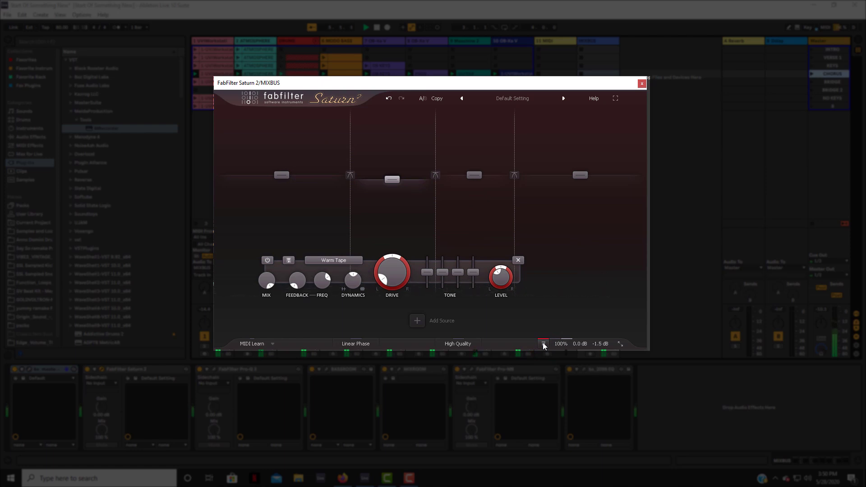
click(544, 344)
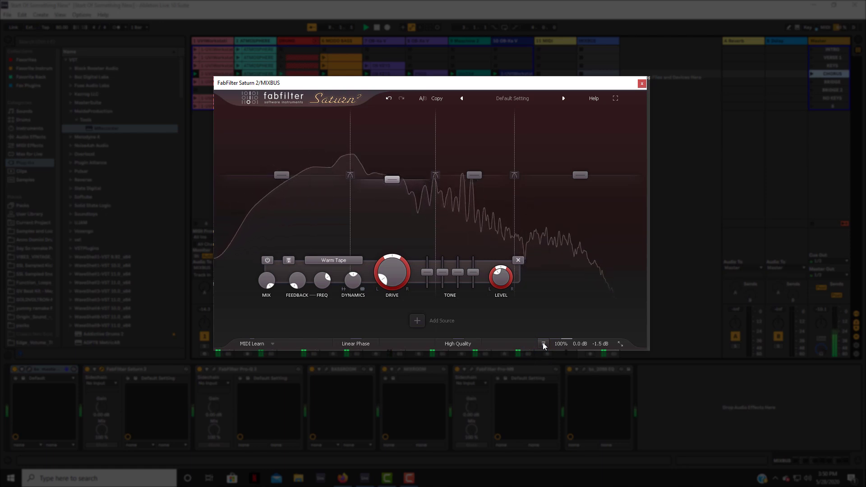
click(544, 344)
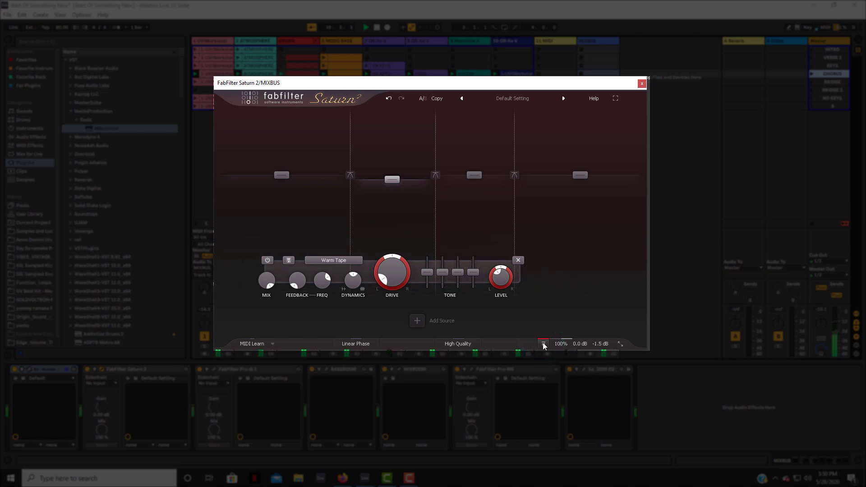
Step: Re-engage the mix bus saturation, stop playback, and launch the KEYS scene
click(544, 344)
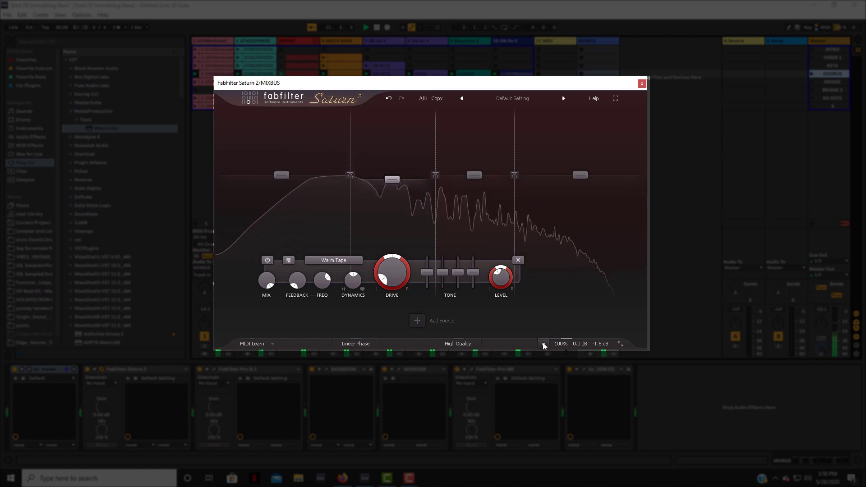
key(space)
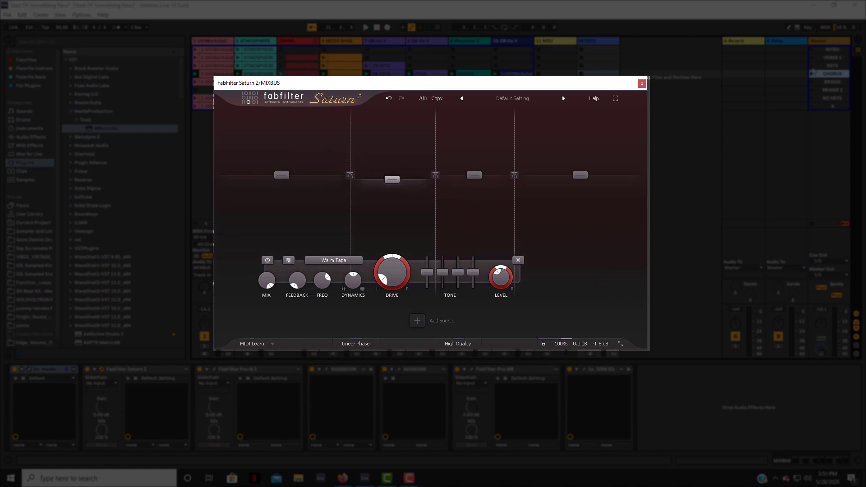
key(Up)
key(Return)
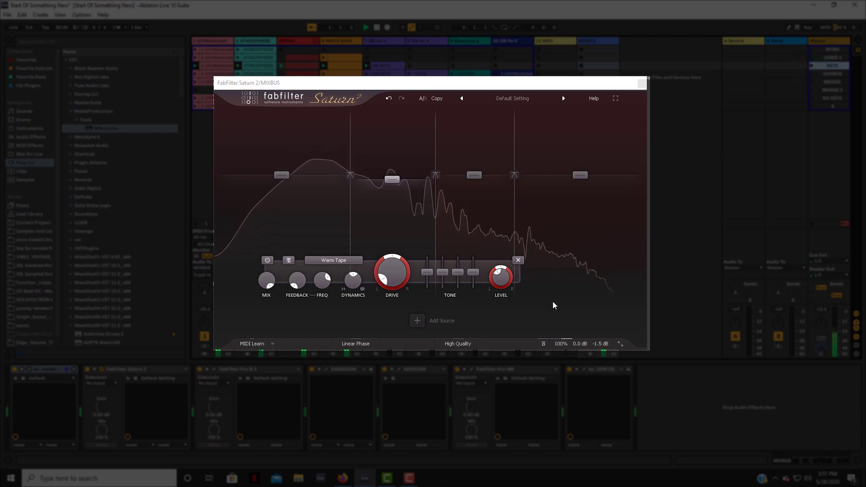
Step: Bypass and re-engage the mix bus Warm Tape saturation four times over KEYS, ending engaged
click(543, 343)
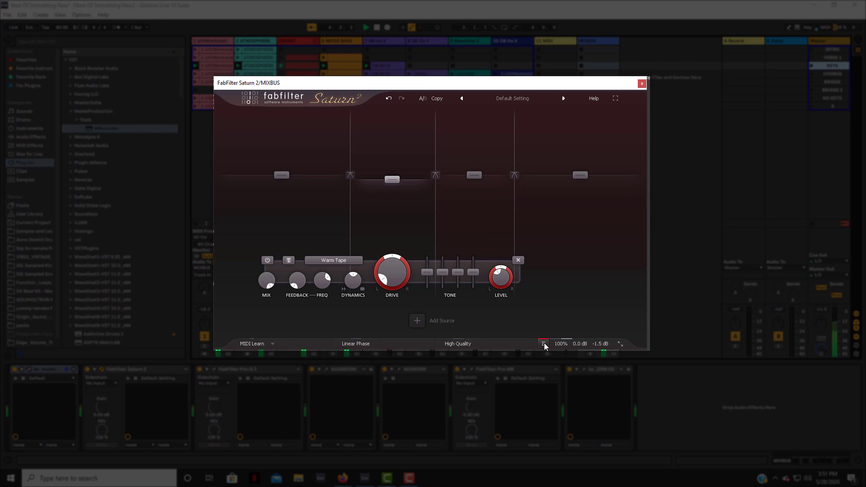
click(543, 344)
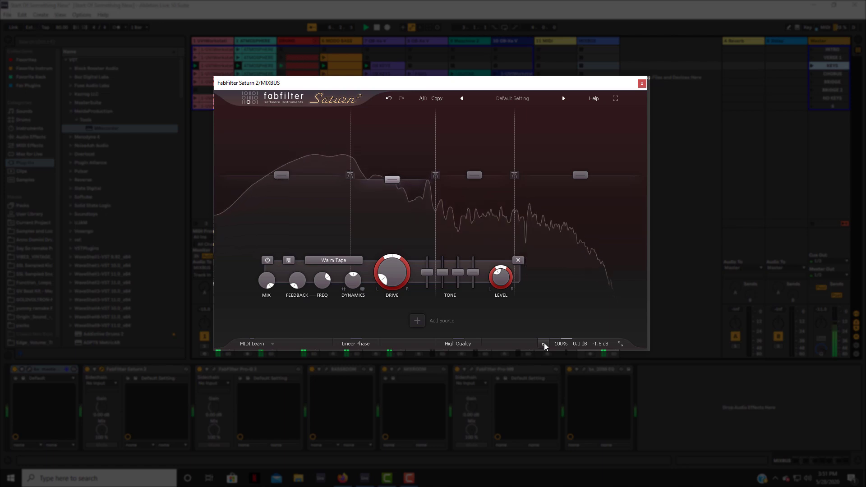
click(543, 344)
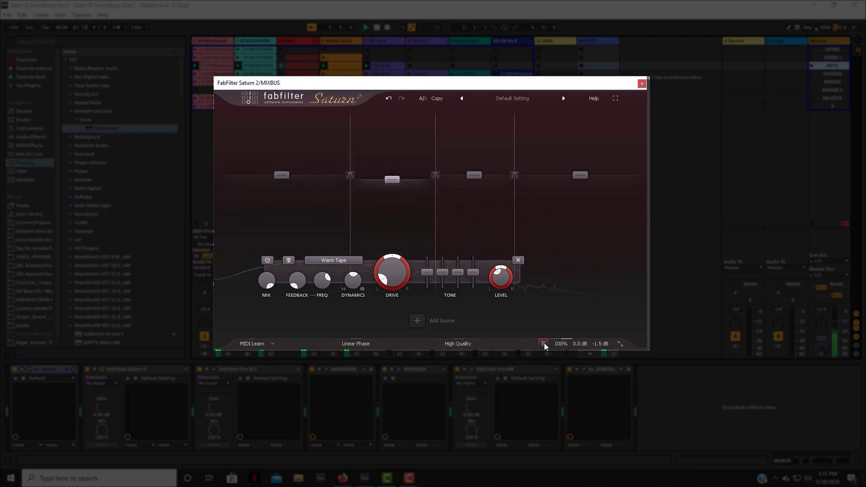
click(544, 343)
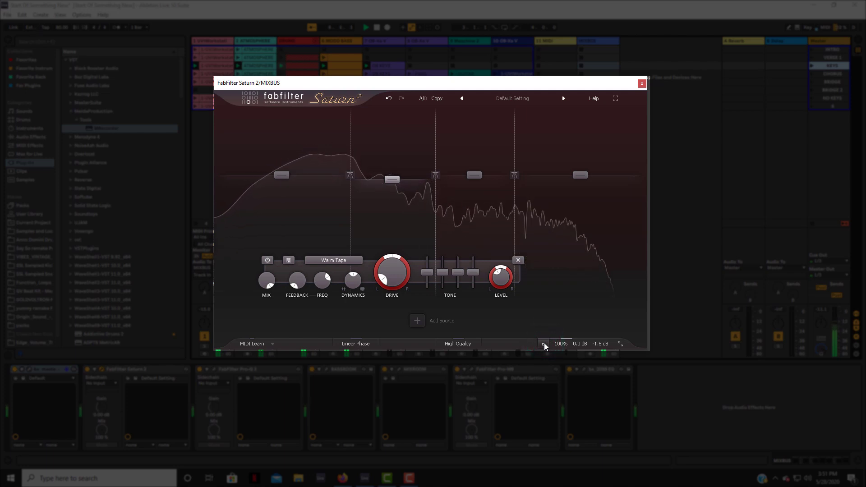
click(544, 344)
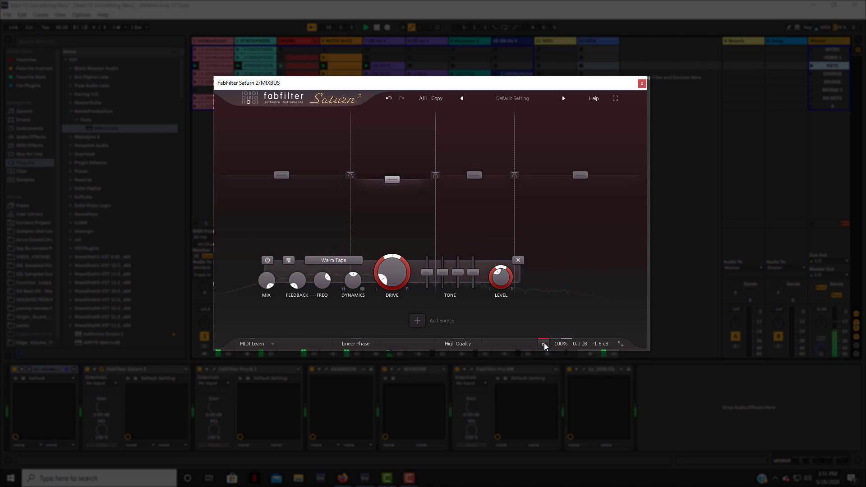
click(544, 344)
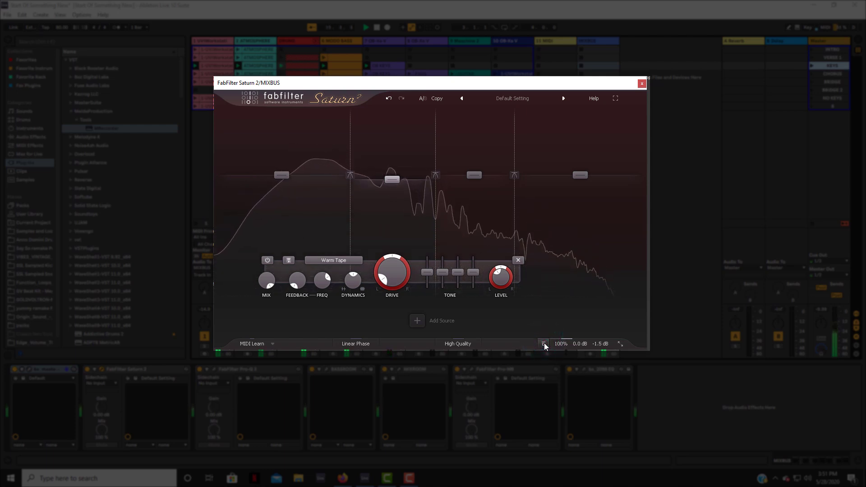
click(543, 344)
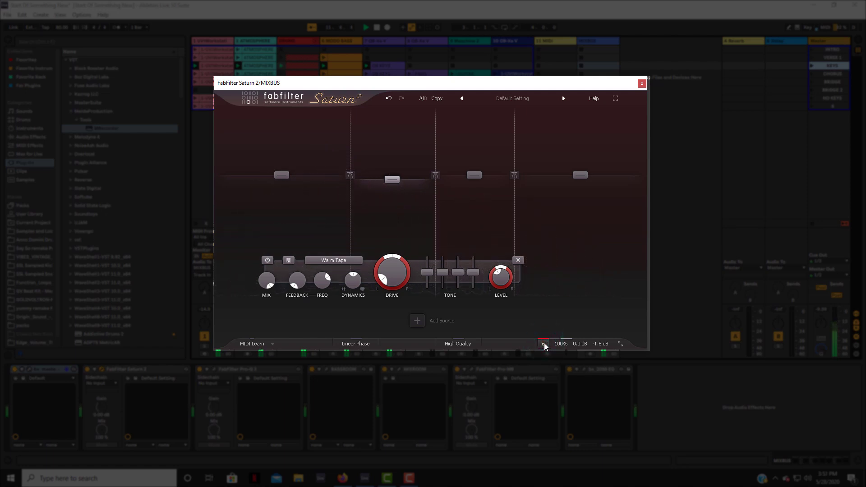
click(544, 344)
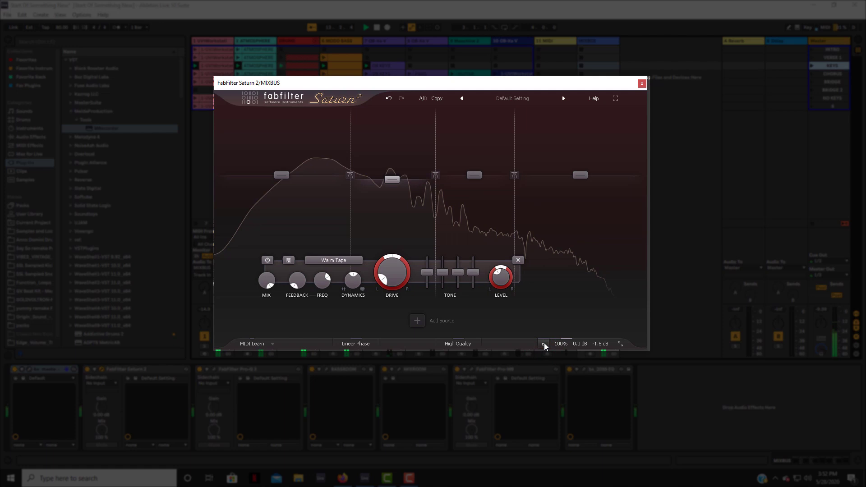
Step: Bypass the mix bus Saturn, restart playback, then toggle it on, off and on again
click(543, 343)
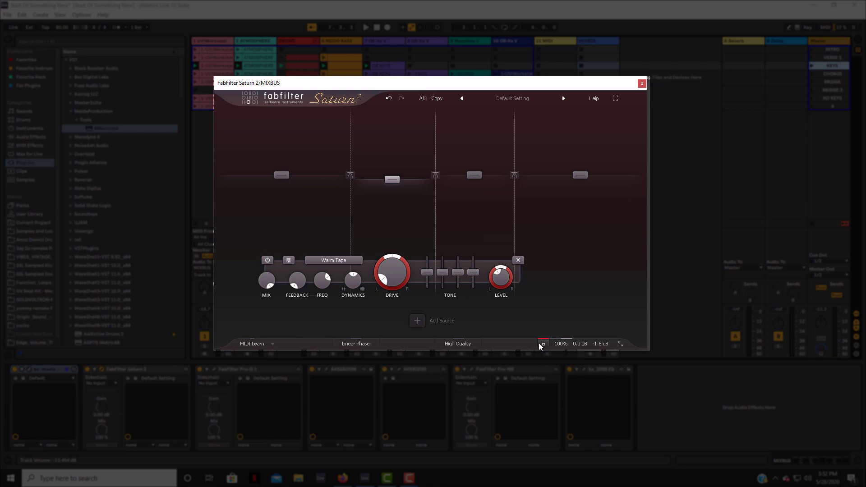
key(space)
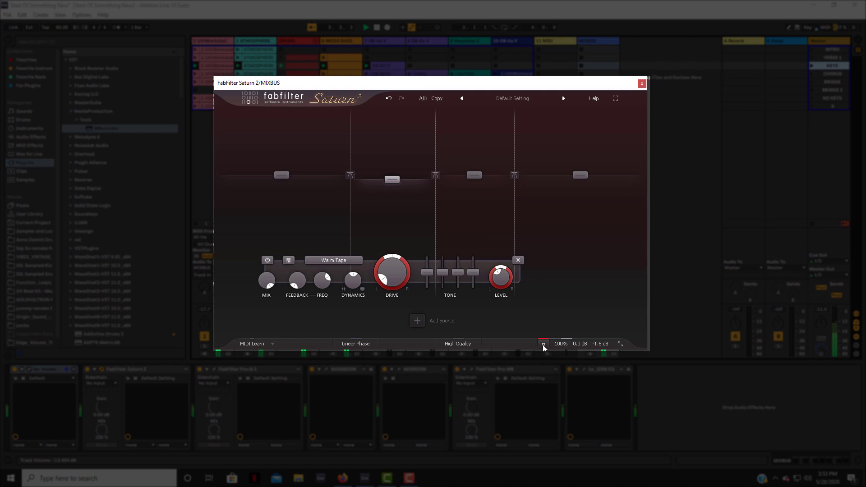
click(543, 344)
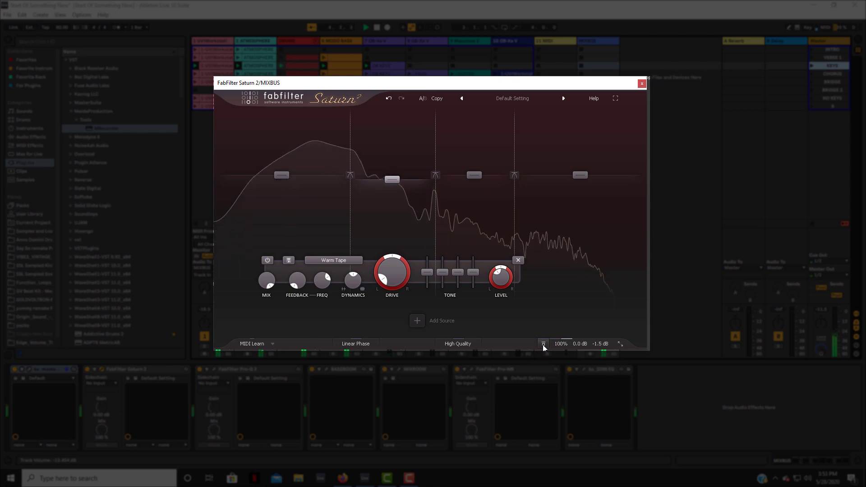
click(544, 345)
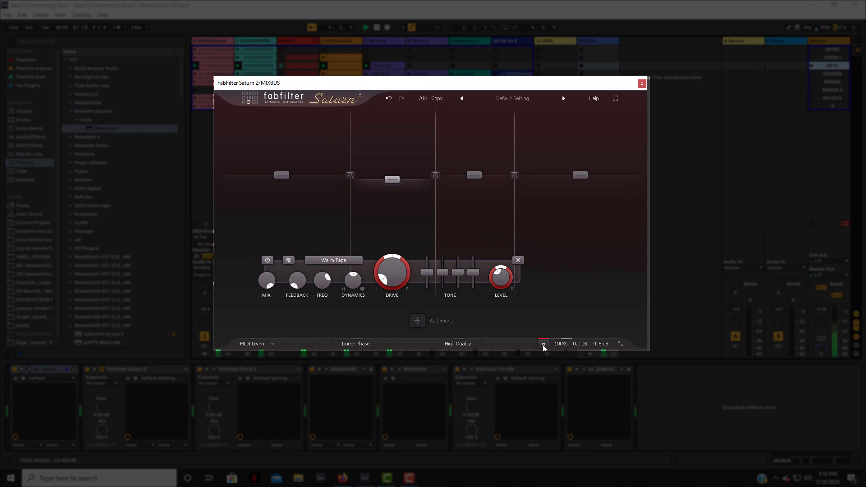
click(543, 344)
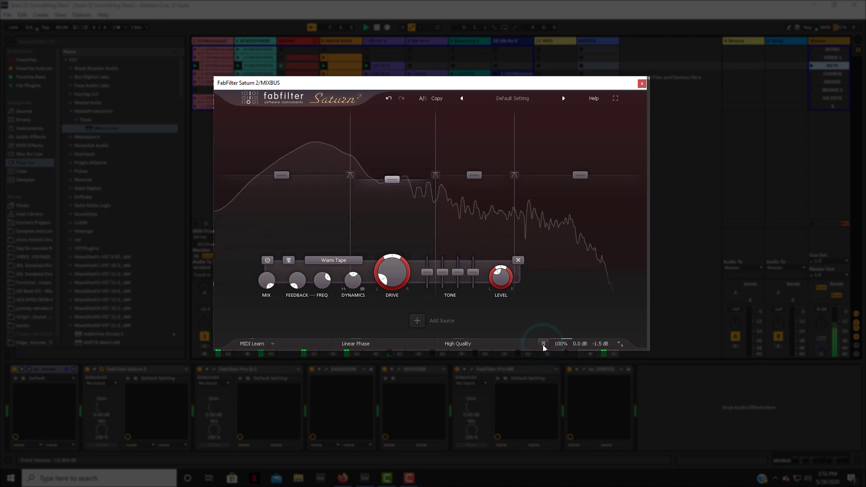